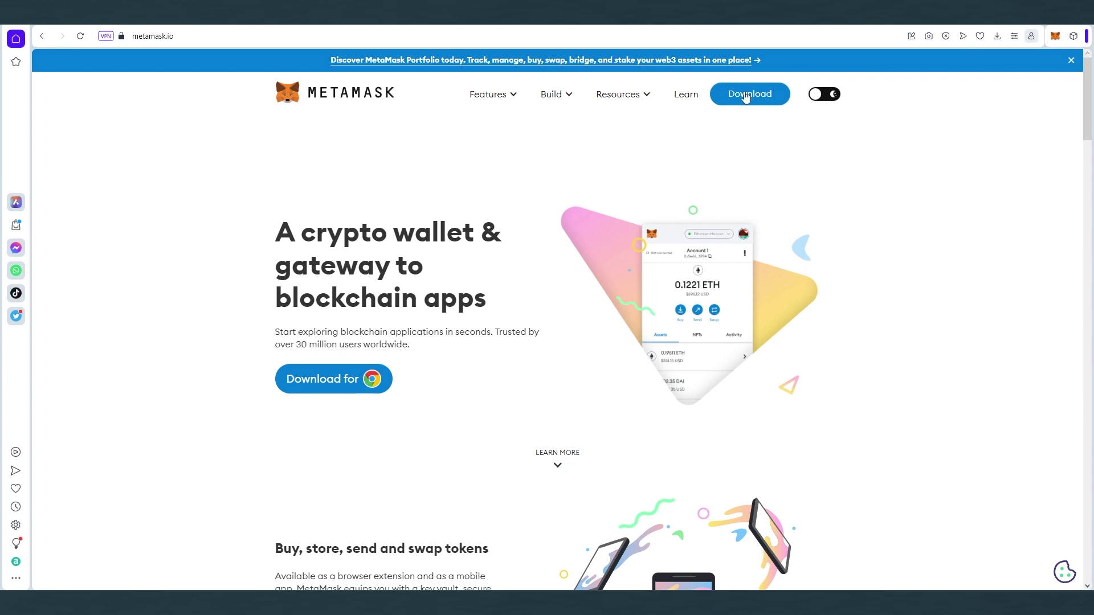
Step: From the PulseChain site, approve adding the PulseChain network to MetaMask, declining the network switch
left_click(777, 26)
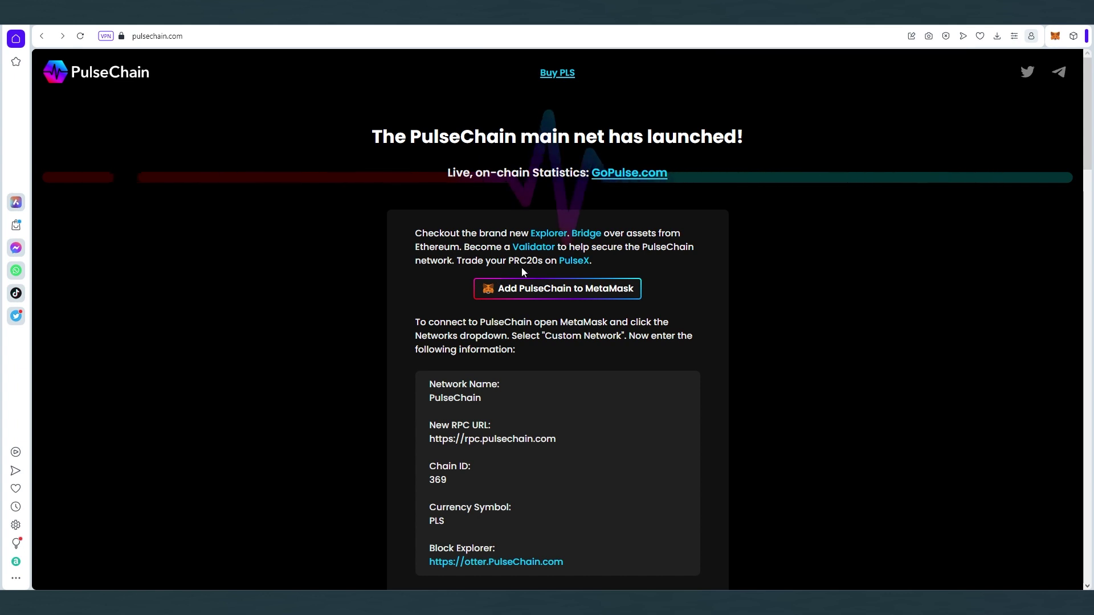
left_click(559, 298)
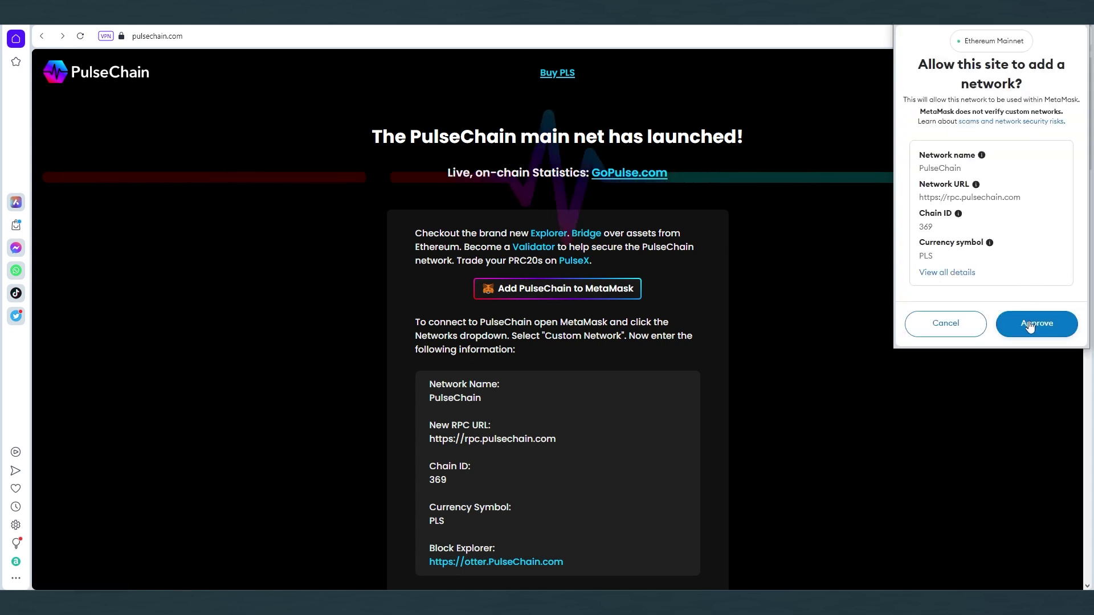
left_click(1029, 324)
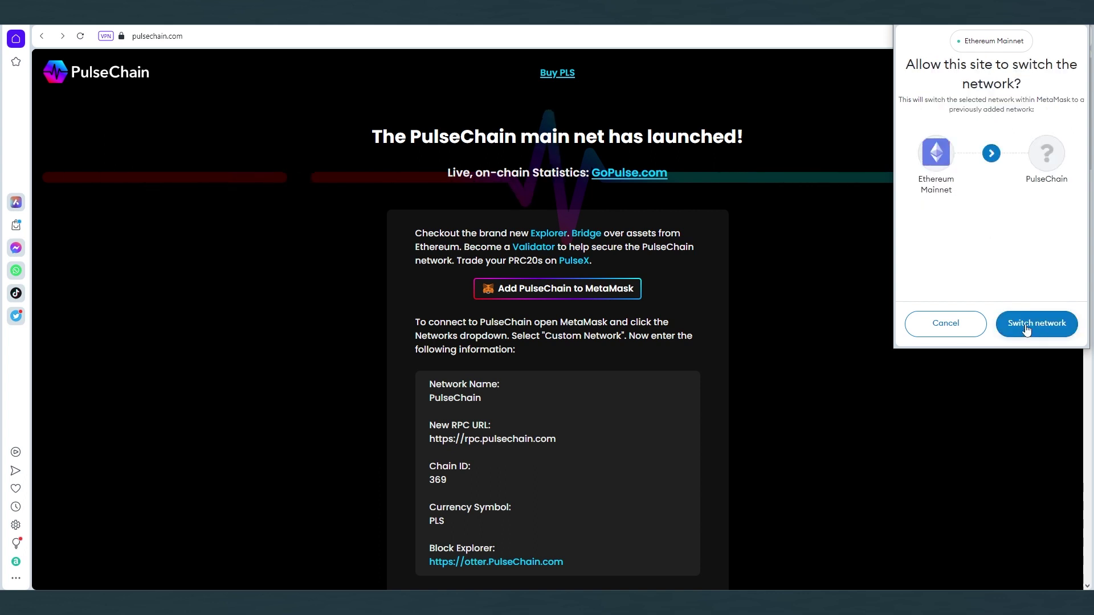
left_click(955, 328)
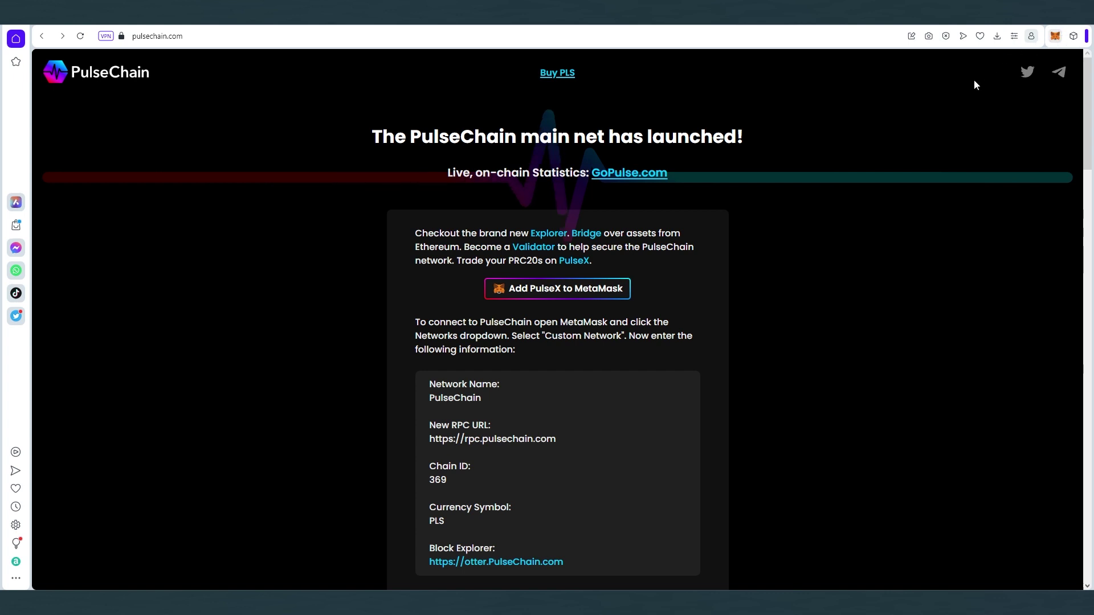
Step: Switch MetaMask to the PulseChain network and copy the account address to the clipboard
key("alt+shift+m")
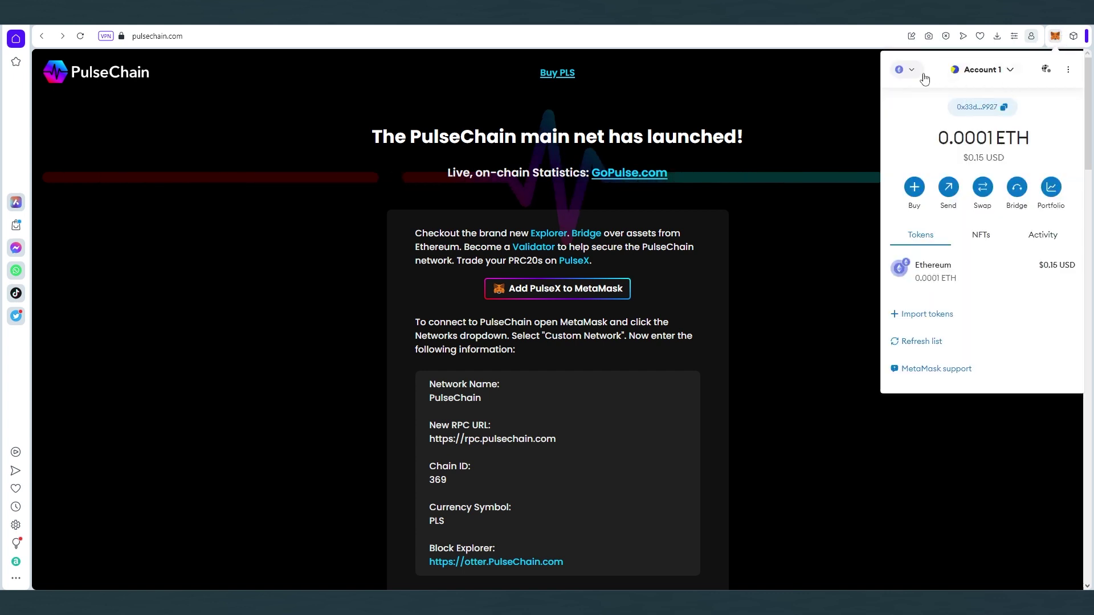
left_click(908, 71)
scroll(978, 205, "down", 4)
scroll(977, 205, "down", 3)
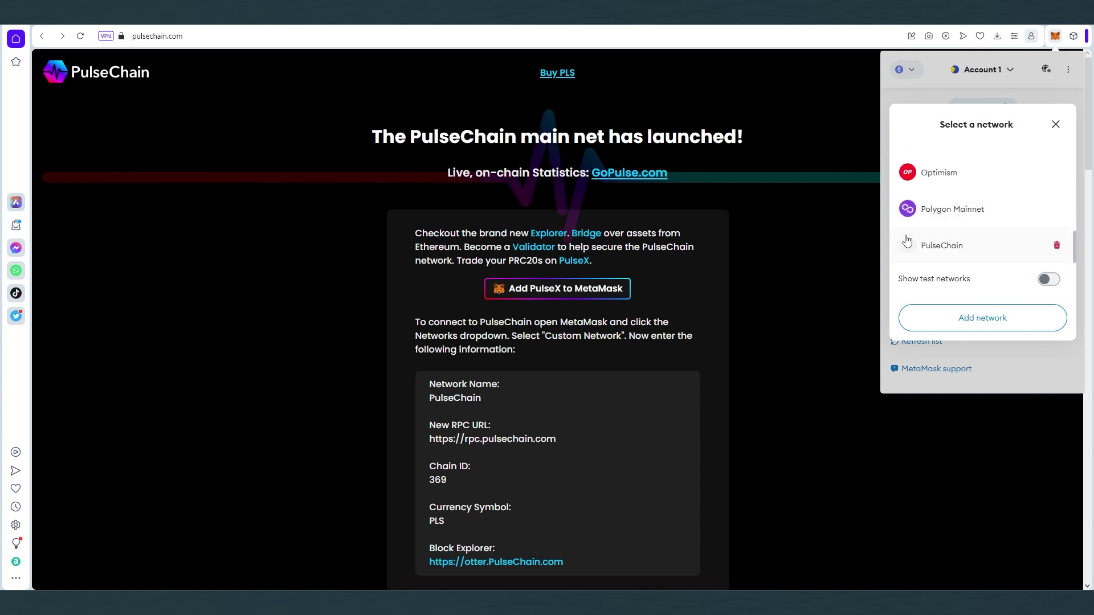
left_click(935, 251)
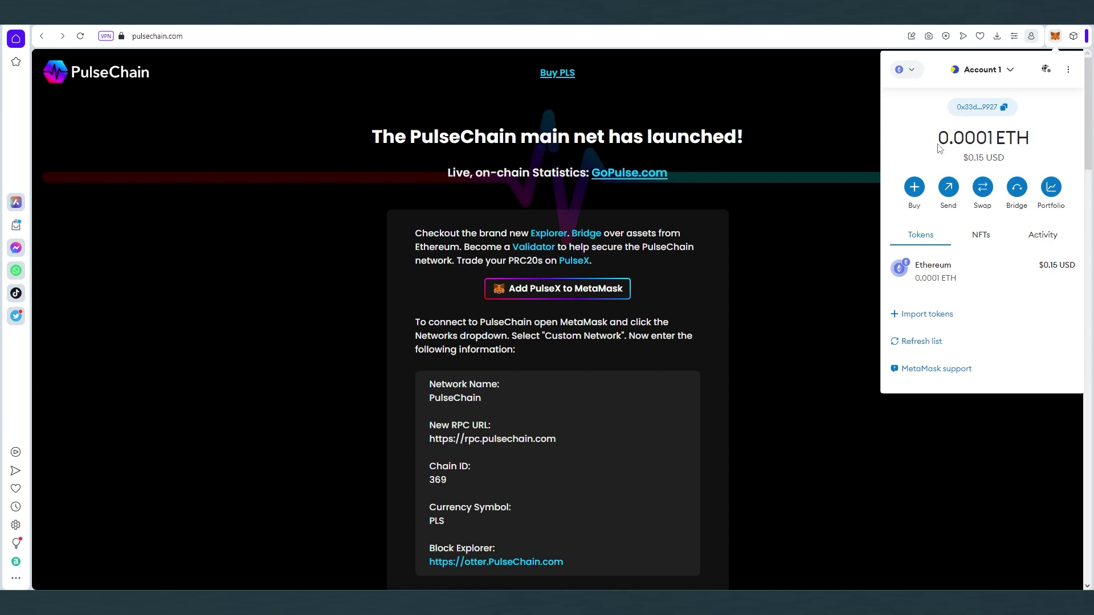
left_click(1004, 113)
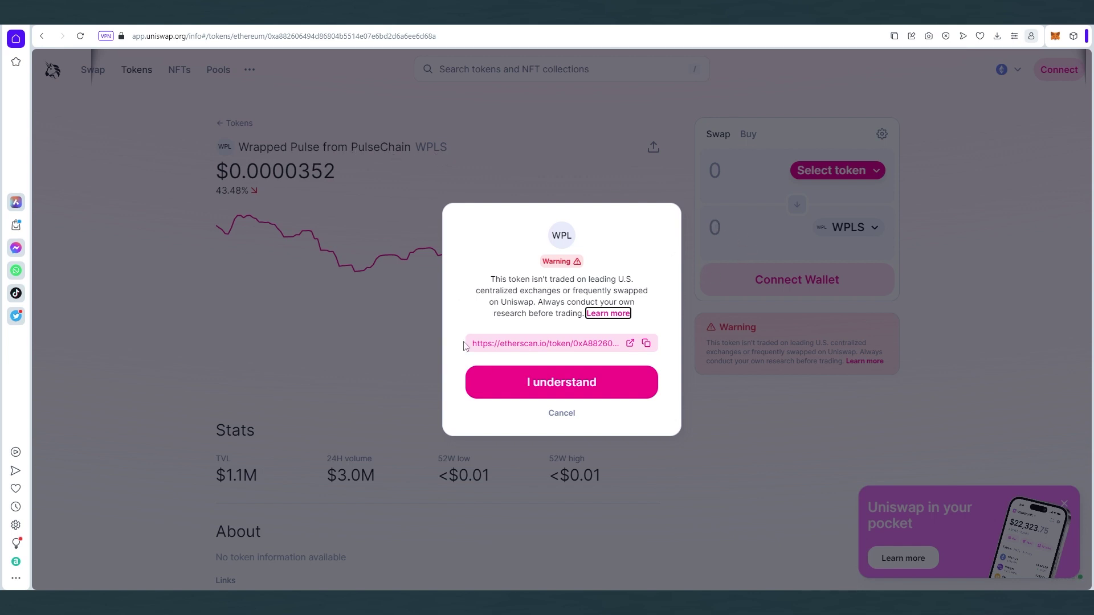
Step: Accept the WPLS token risk warning and connect the MetaMask account to Uniswap
left_click(561, 385)
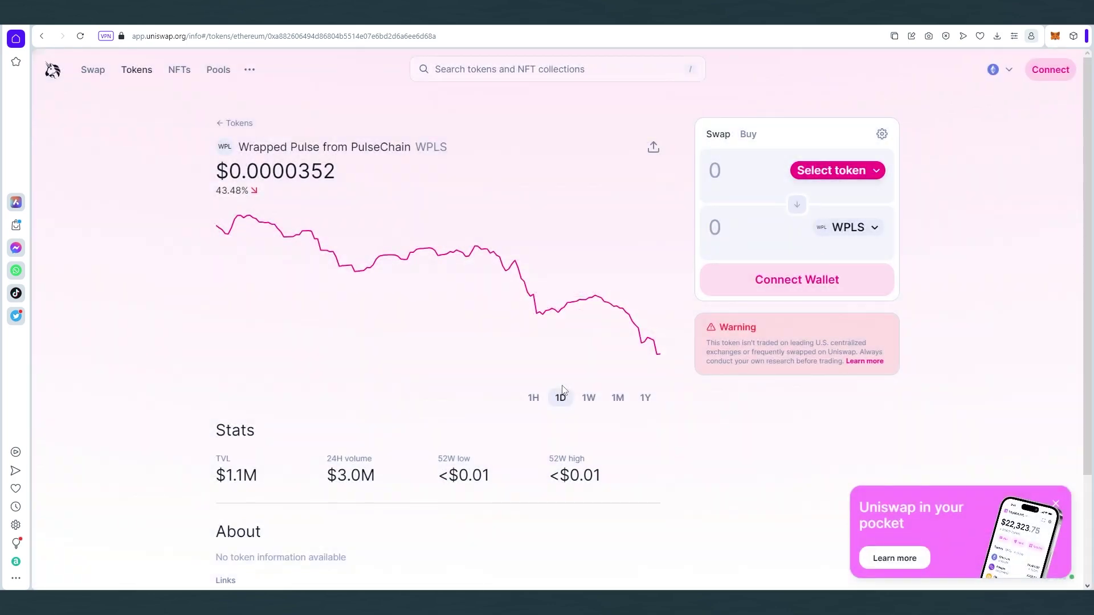
left_click(1050, 70)
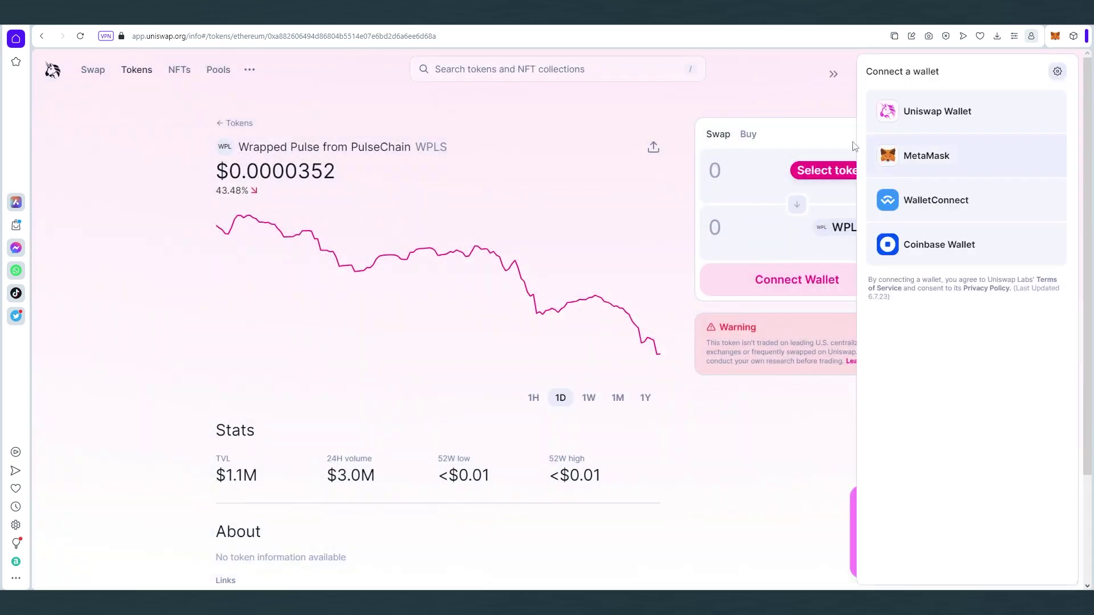
left_click(888, 149)
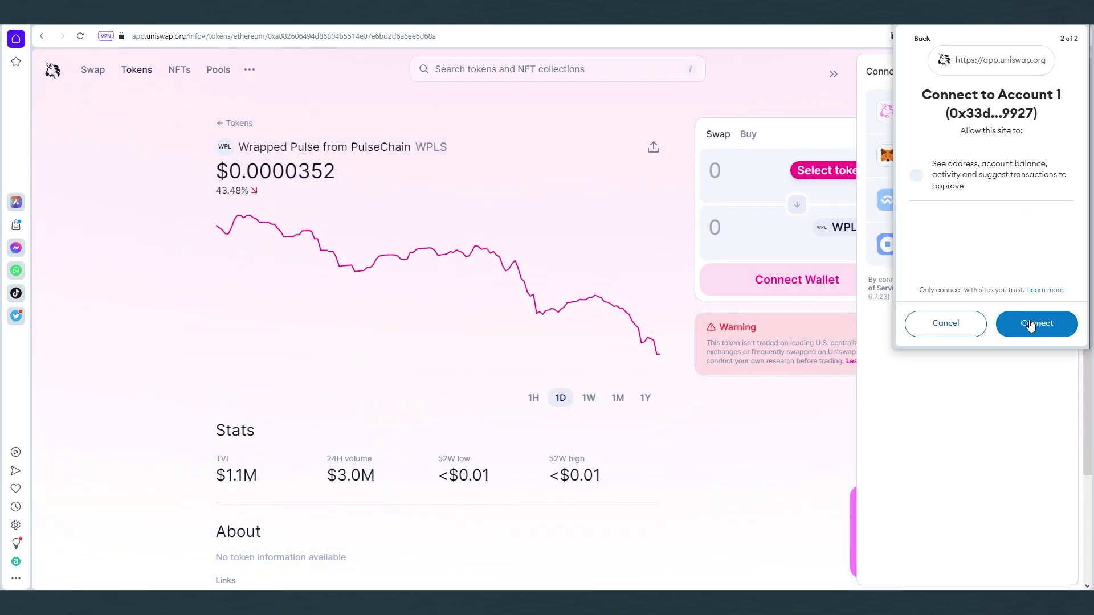
left_click(1034, 326)
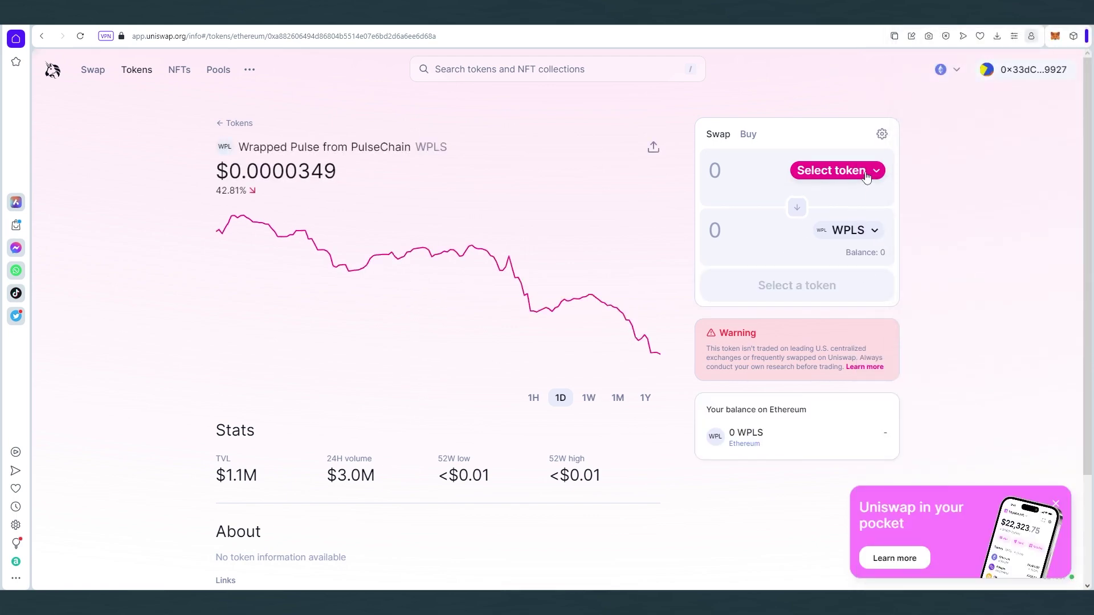
Step: Set the Uniswap swap to pay .01 ETH for WPLS, quoting 535309 WPLS
left_click(837, 170)
left_click(480, 201)
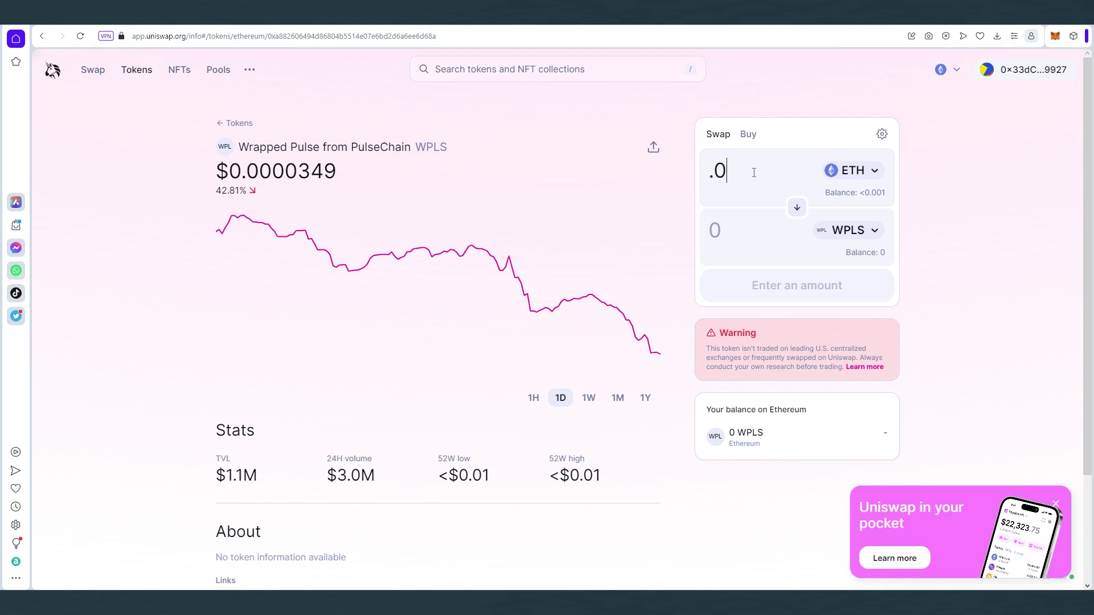
type("1")
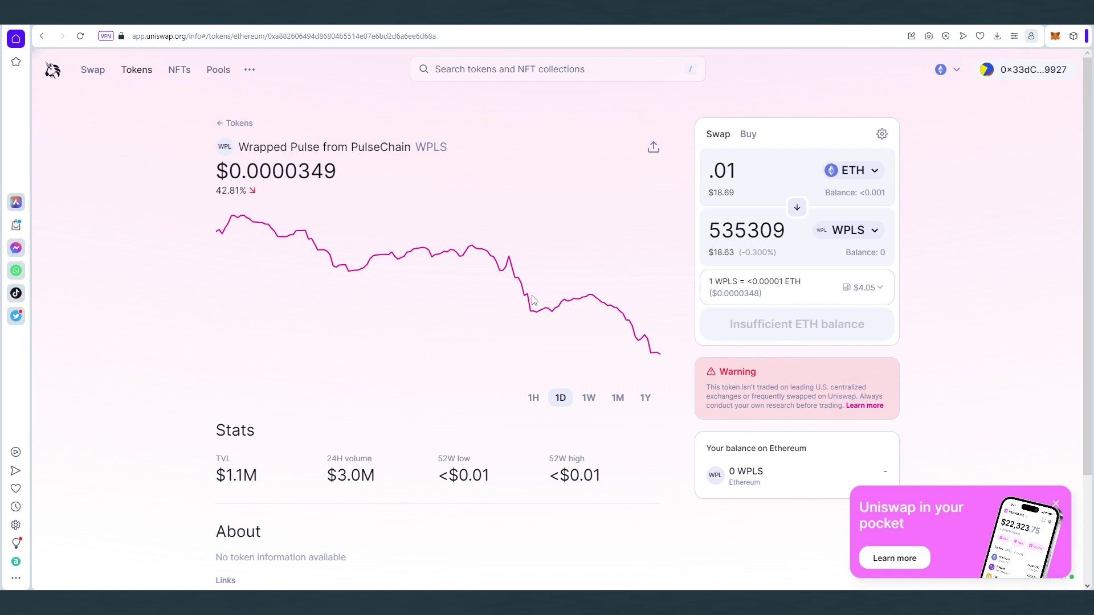
Step: Connect the MetaMask browser wallet to the PulseChain Bridge to show the Ethereum WPLS balance
mouse_move(556, 236)
left_click(899, 24)
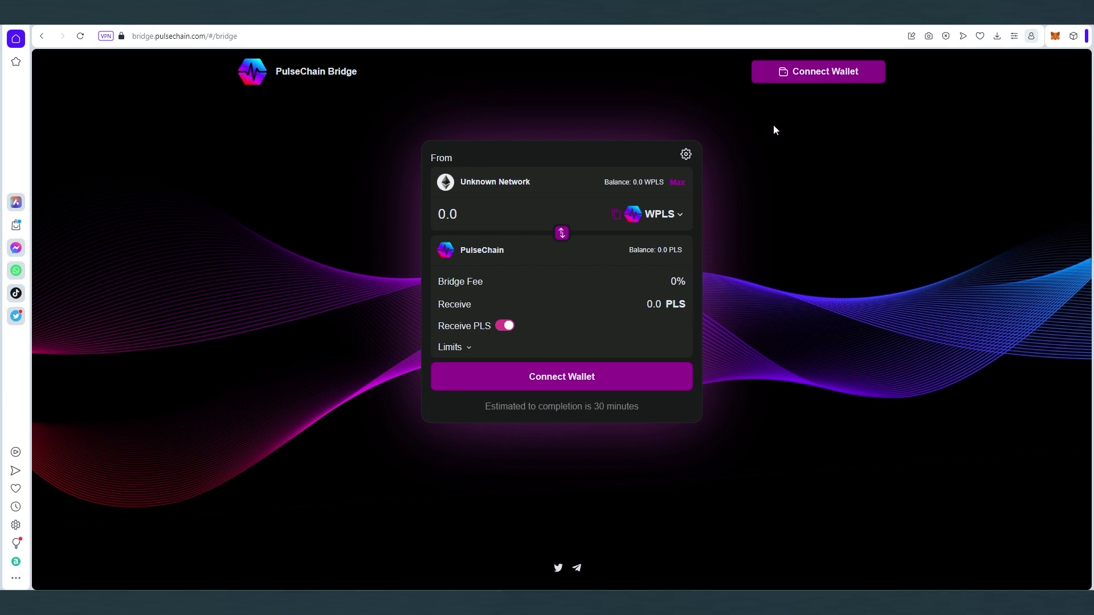
left_click(823, 72)
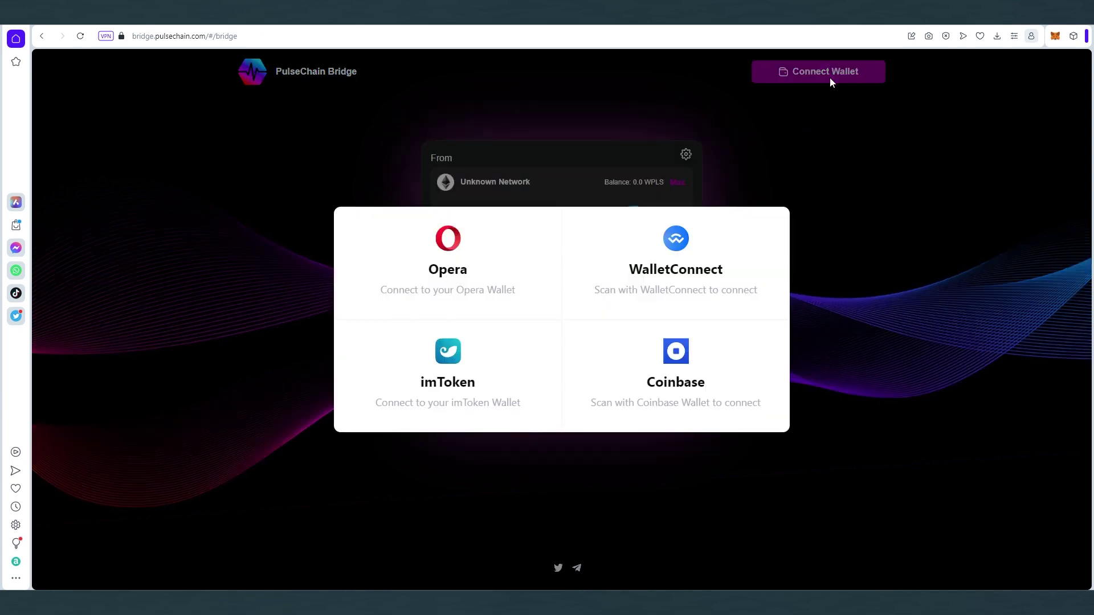
left_click(466, 261)
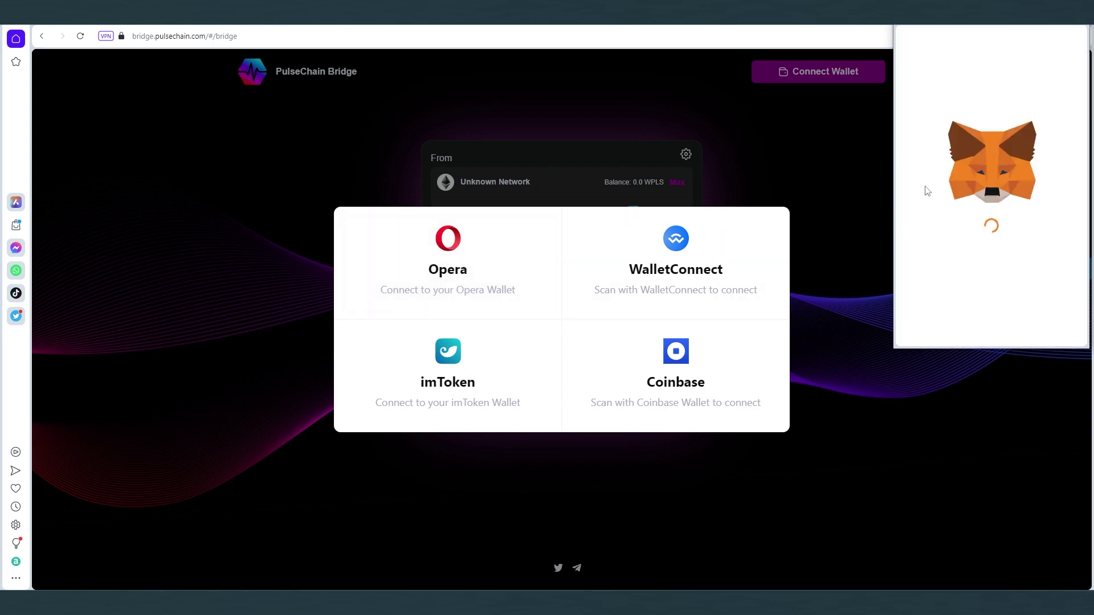
left_click(1037, 322)
left_click(1023, 323)
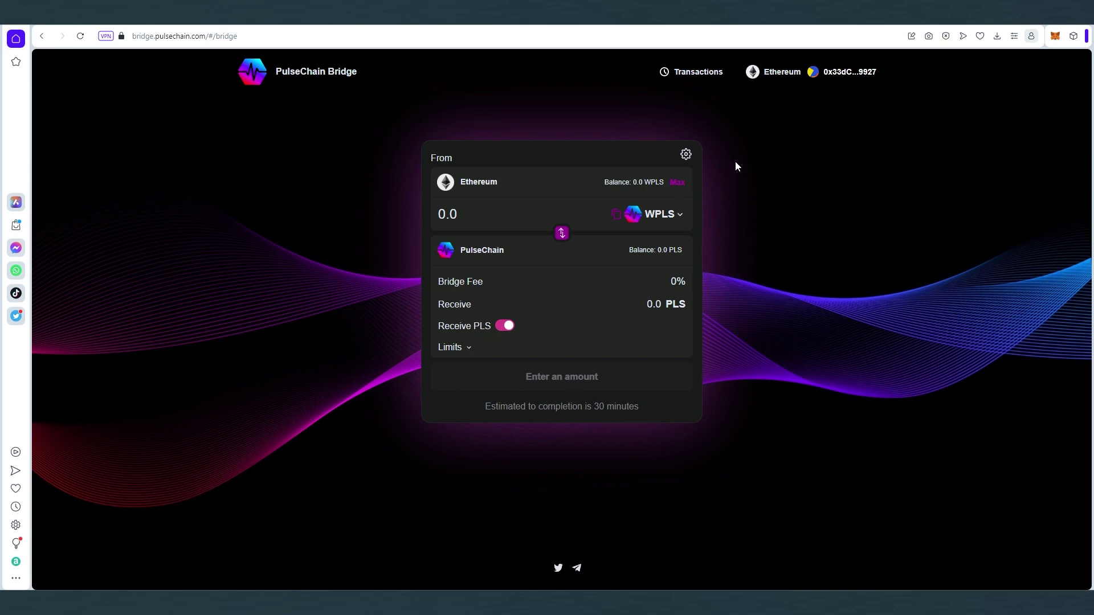
Step: View the PulseChain Bridge transaction history
left_click(684, 82)
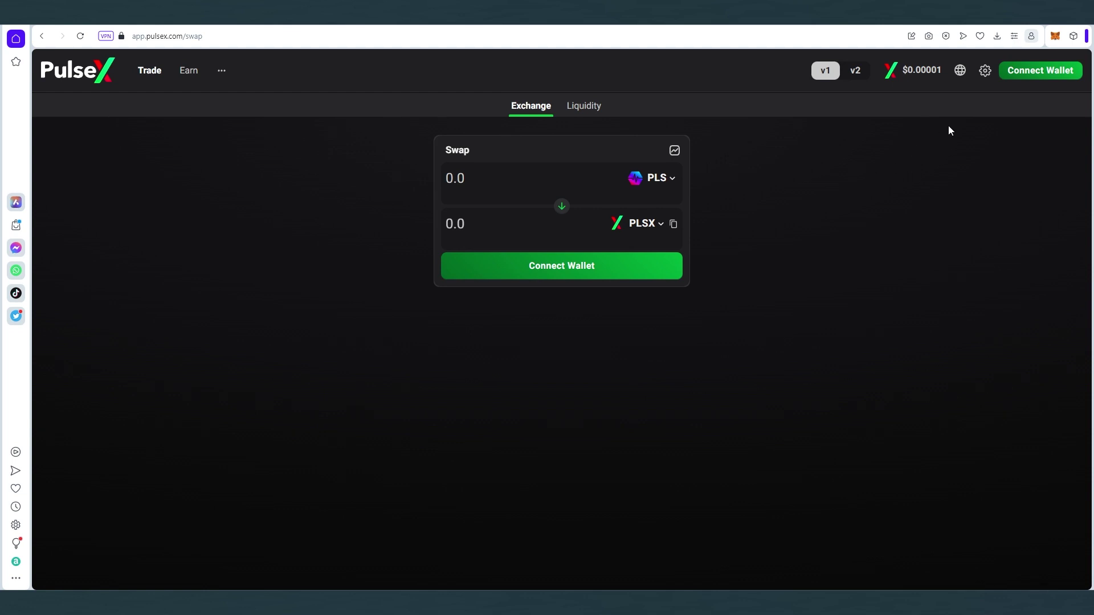
Step: Connect MetaMask to PulseX and allow the wallet to switch to PulseChain
left_click(1031, 81)
left_click(587, 285)
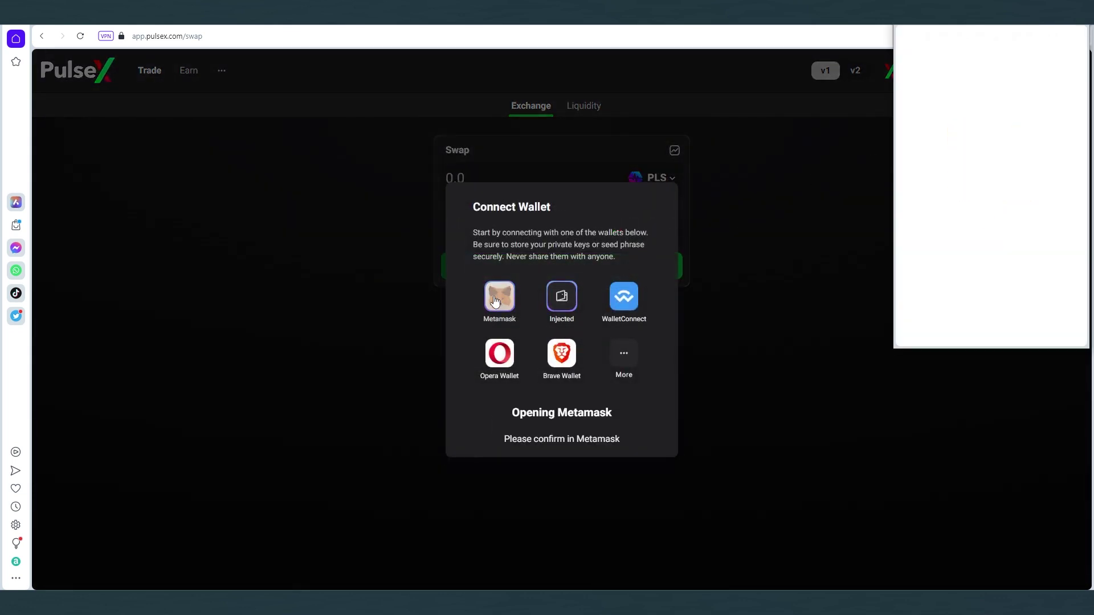
left_click(1032, 327)
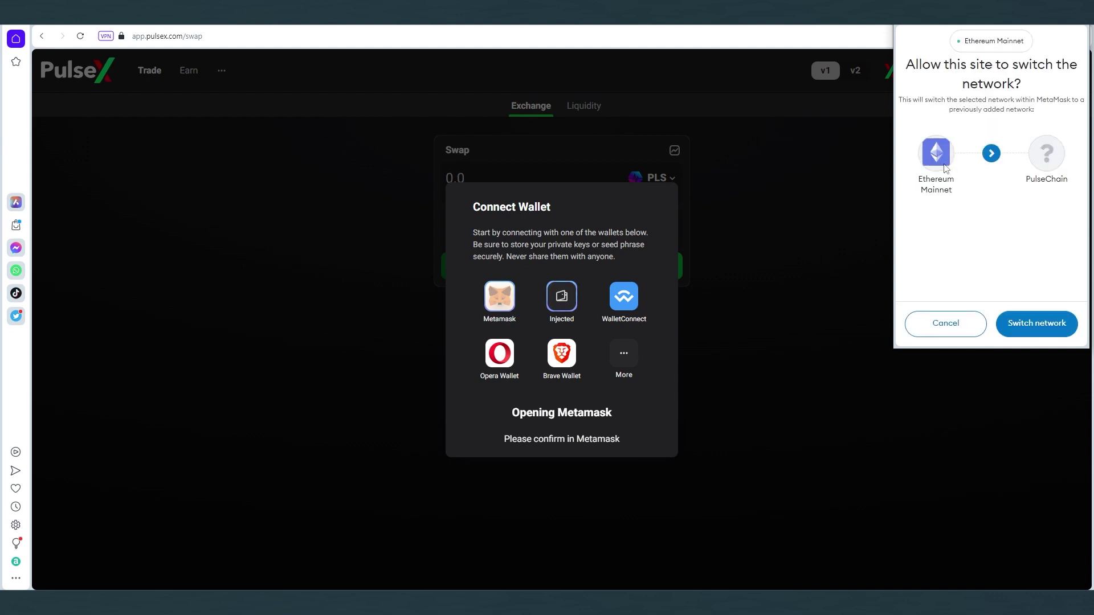
left_click(1052, 329)
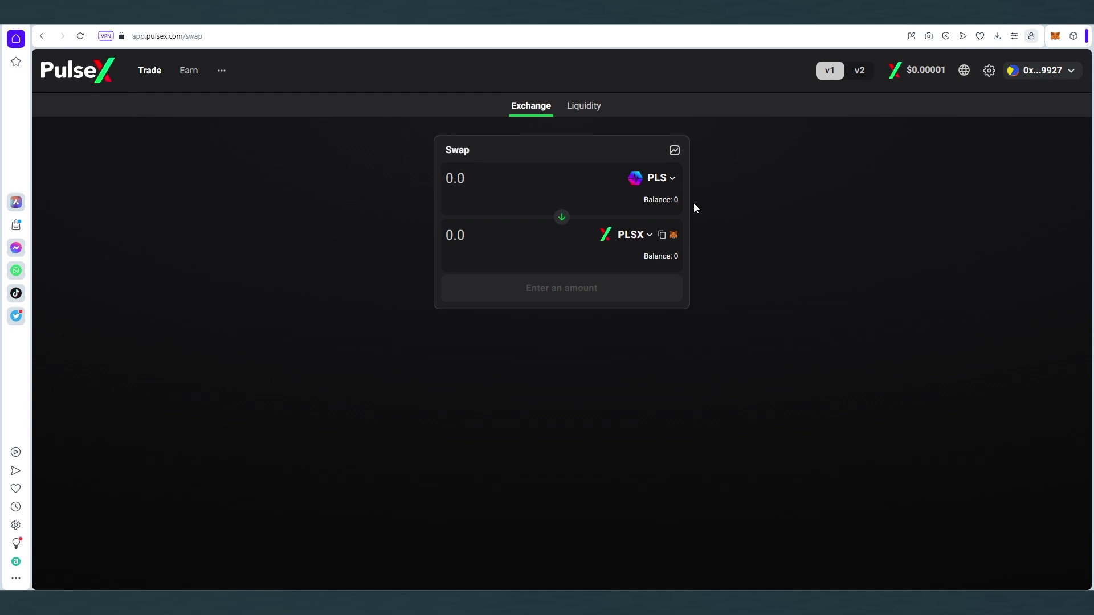
Step: Choose HEX instead of PLSX as the token received for PLS on PulseX
left_click(649, 239)
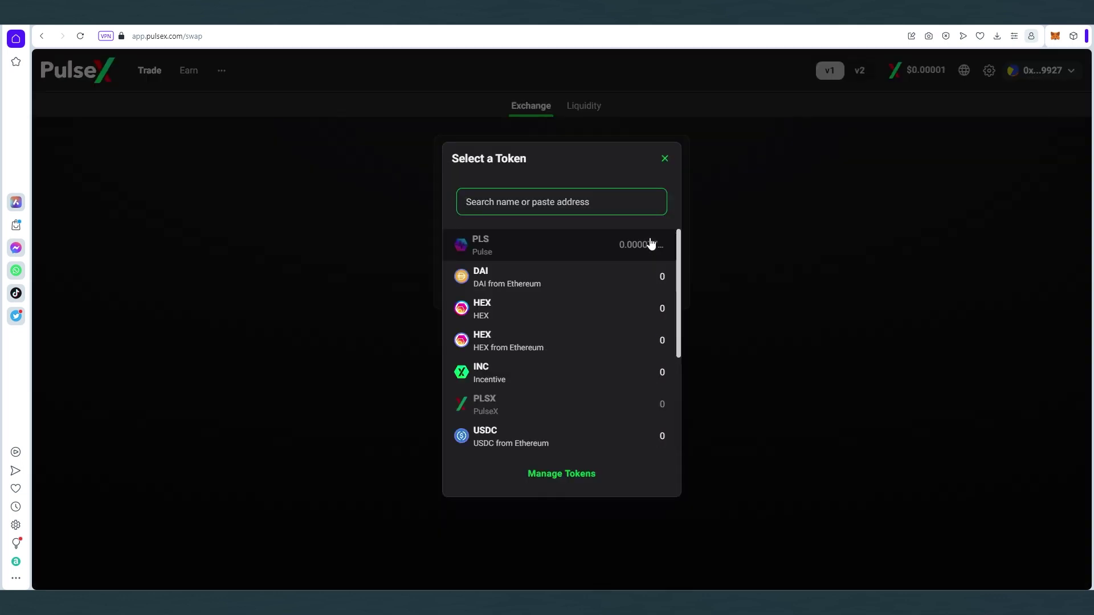
left_click(505, 312)
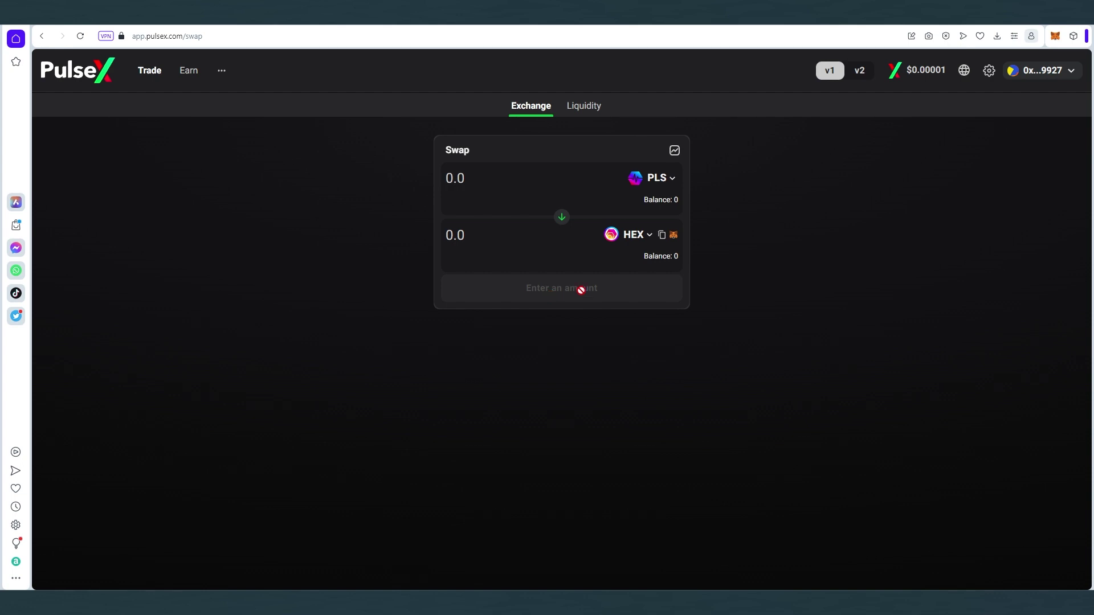
Step: Check the MetaMask balances, then add the HEX token to the wallet from PulseX
left_click(1055, 38)
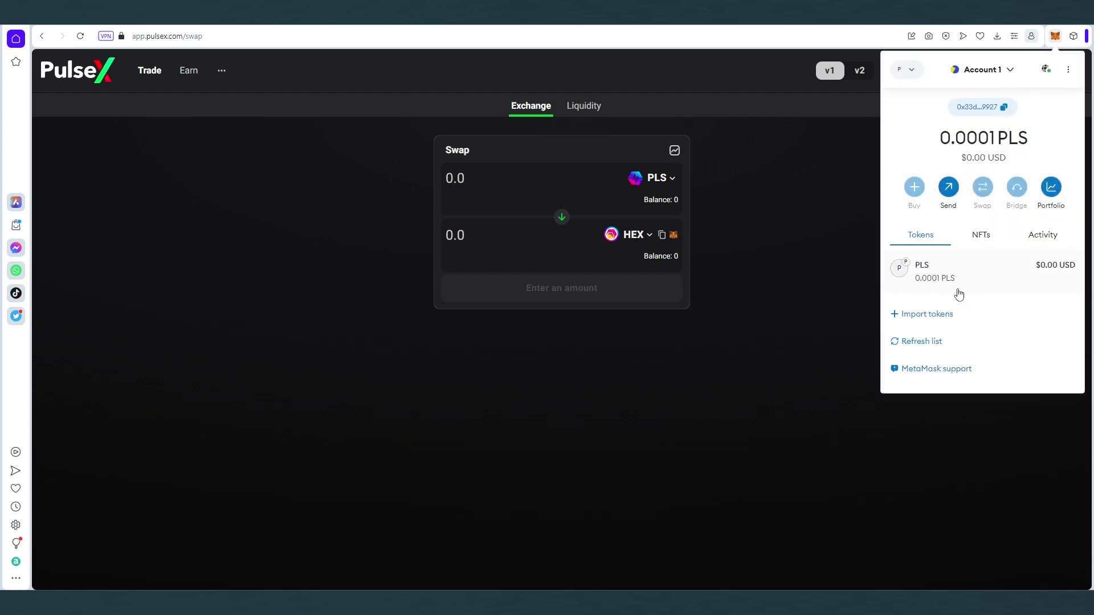
left_click(710, 241)
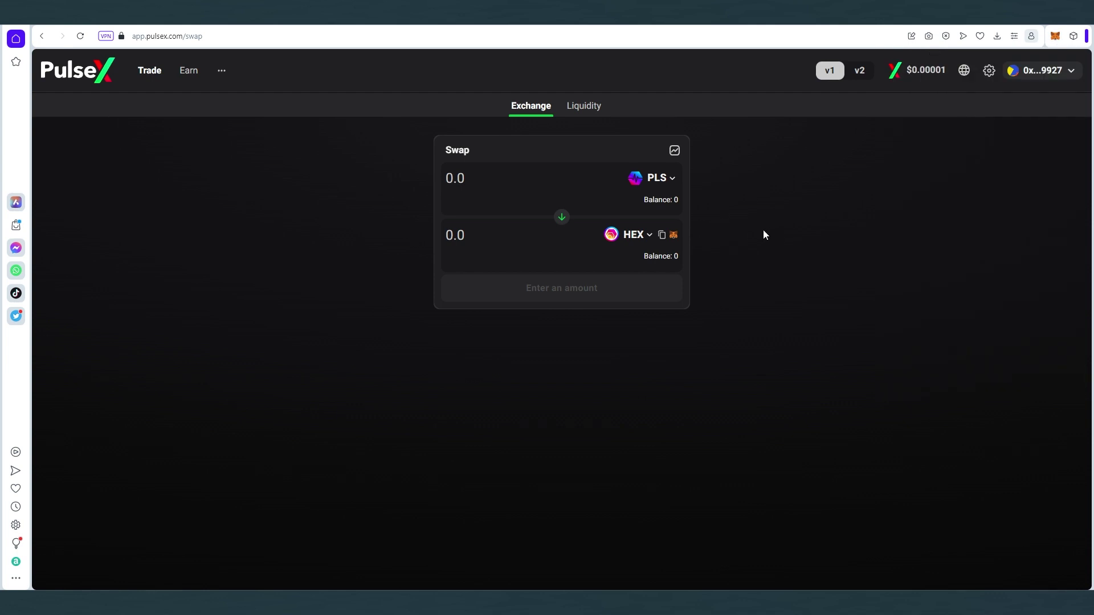
left_click(673, 235)
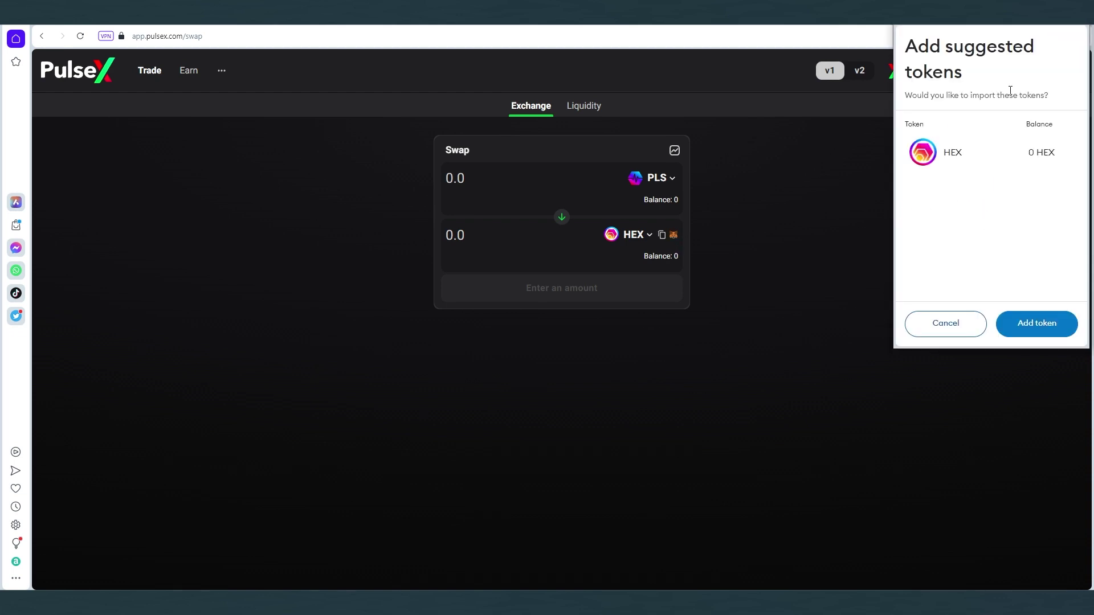
left_click(1030, 331)
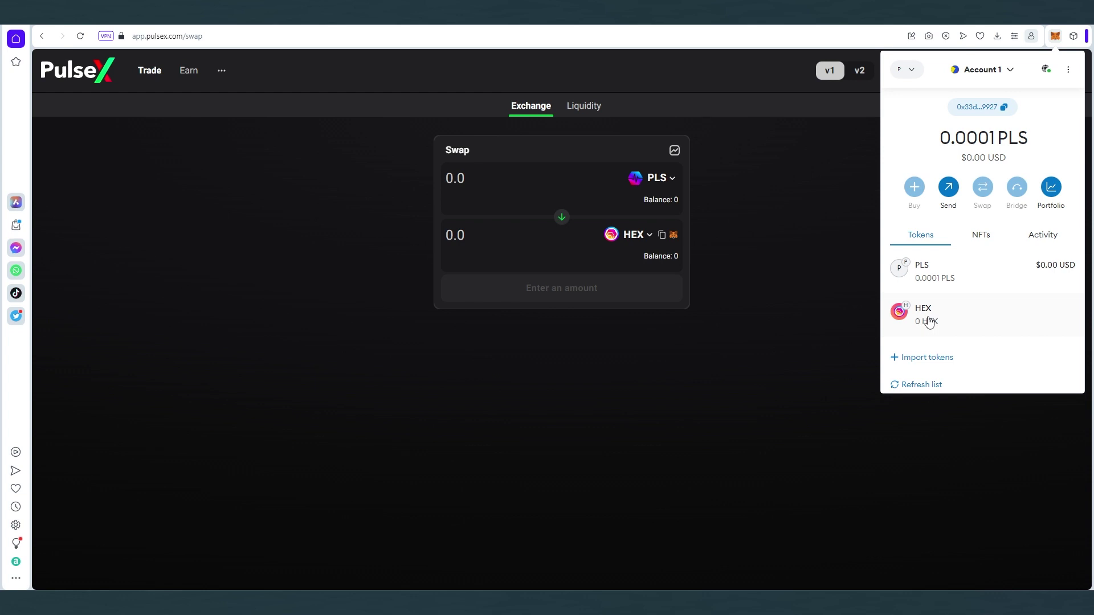
Step: Close the wallet overview and reselect the plain HEX token as PulseX's receive token
left_click(814, 319)
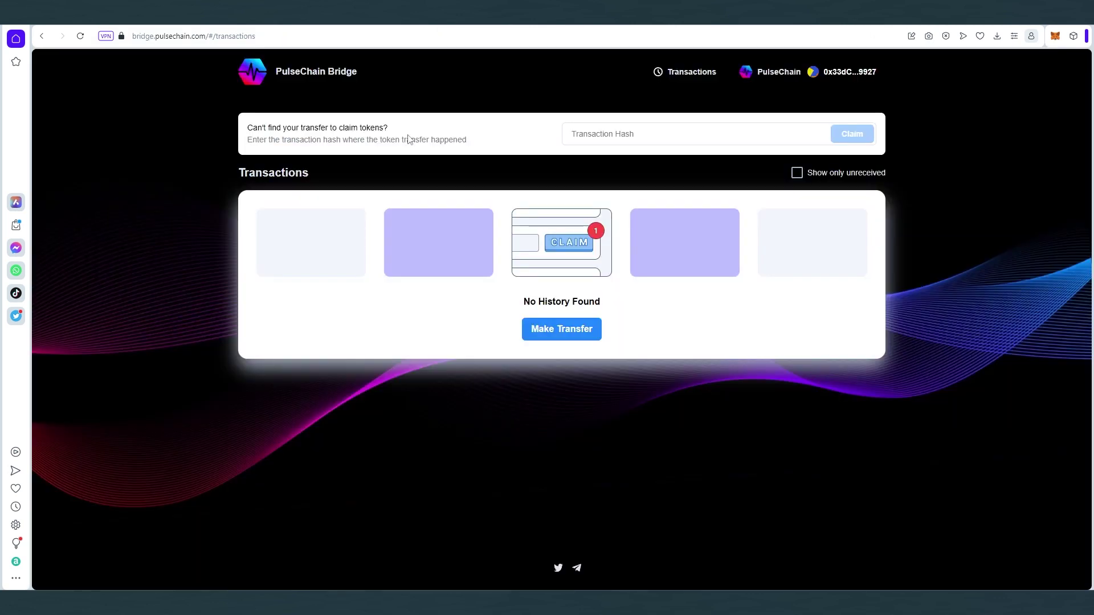
left_click(686, 72)
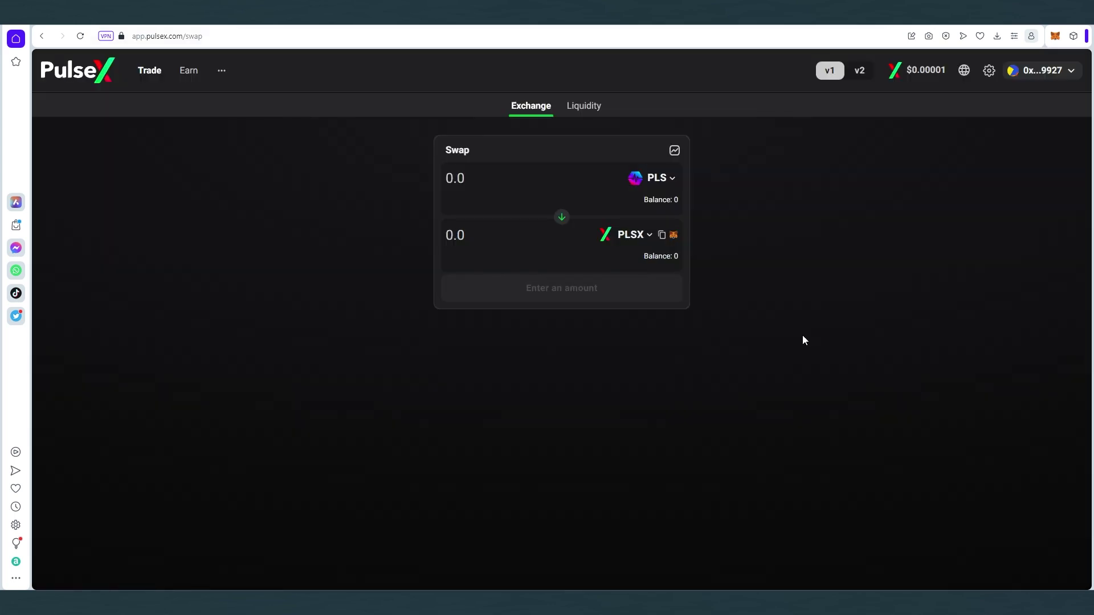
left_click(650, 235)
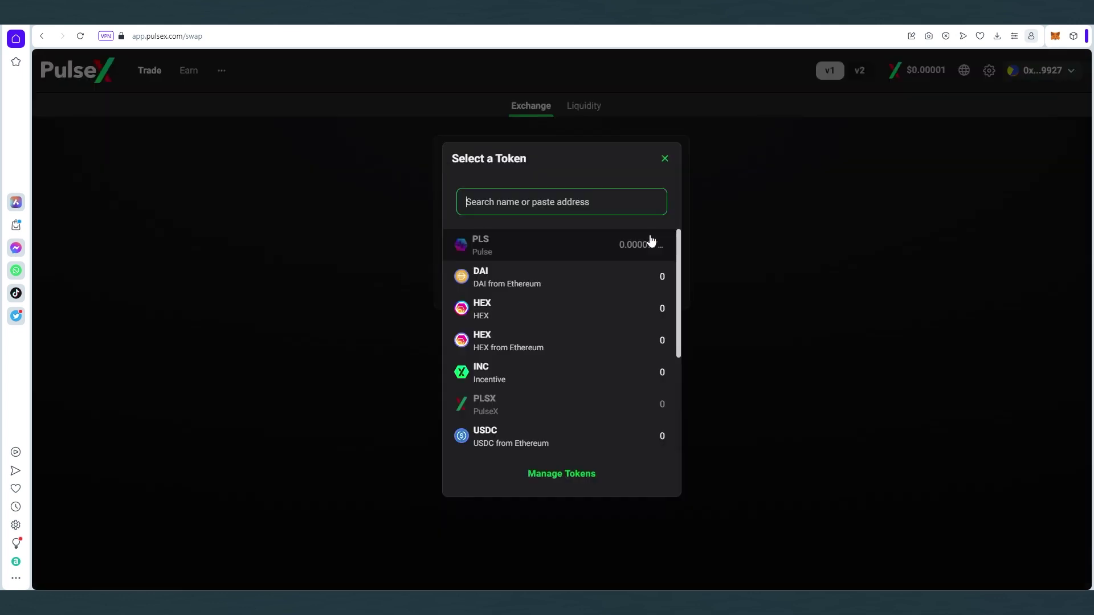
left_click(491, 316)
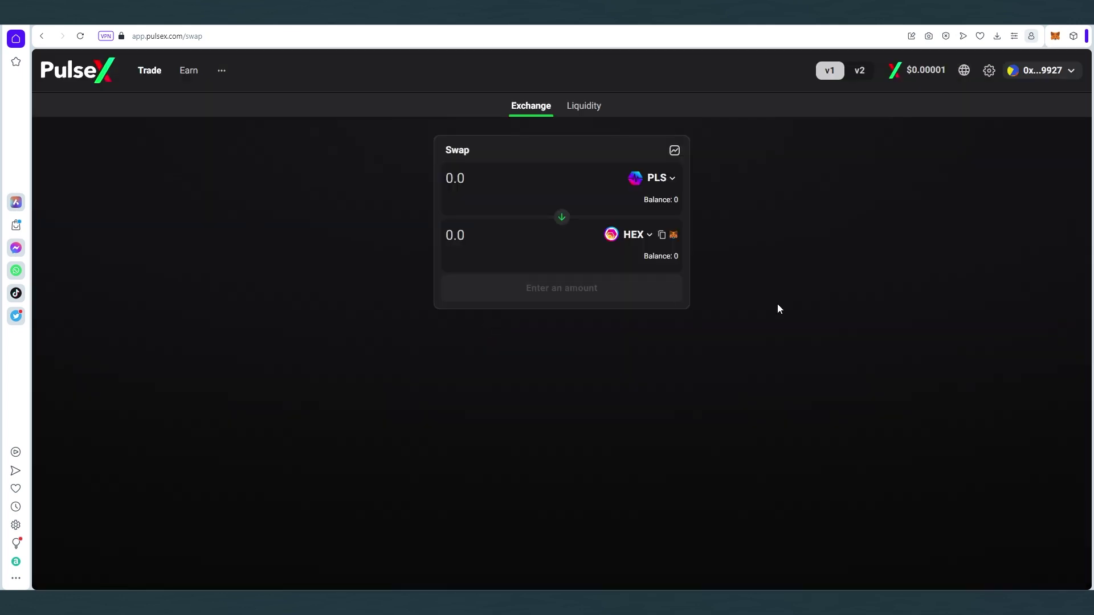